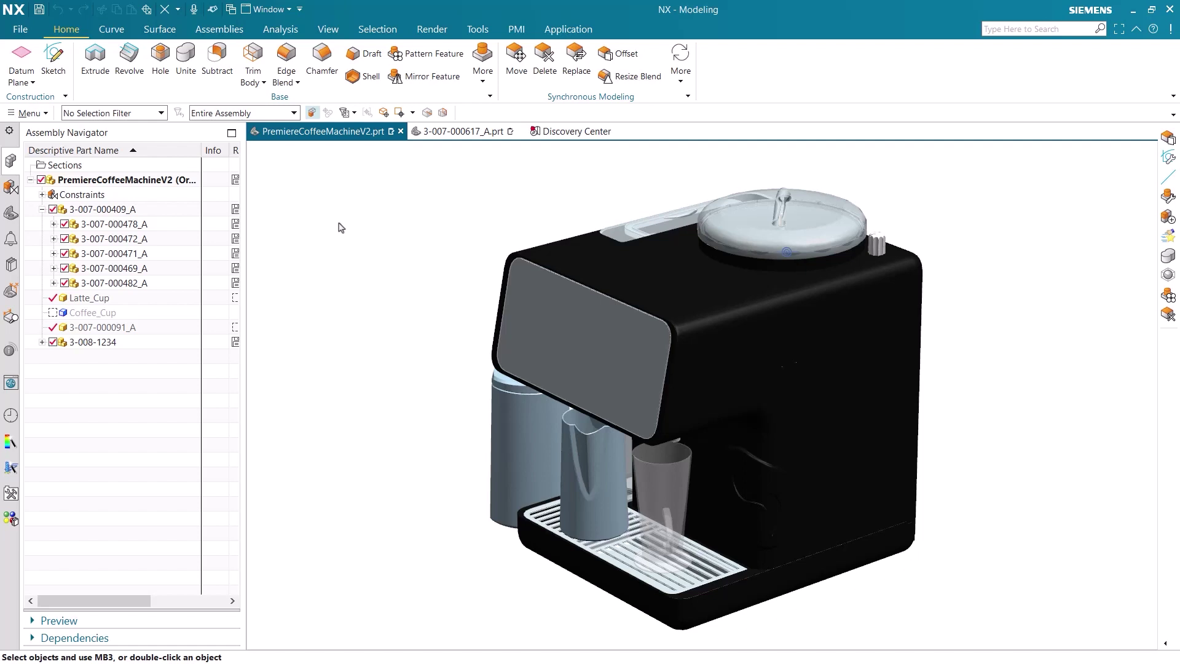
click(155, 268)
right_click(155, 269)
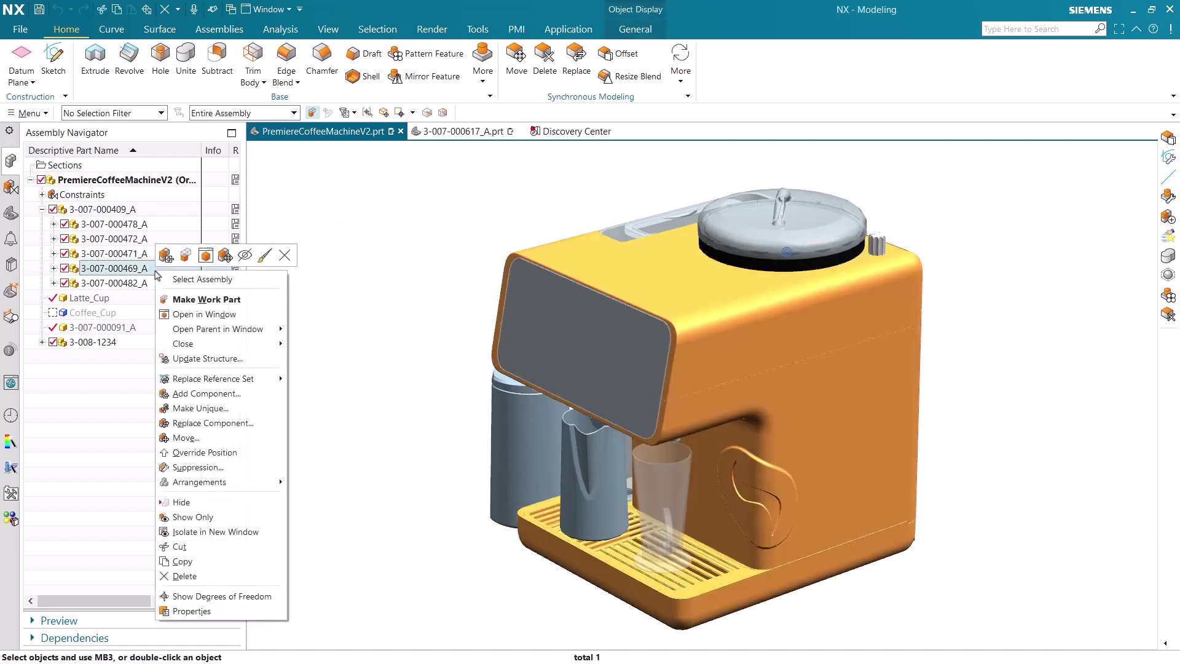
click(204, 314)
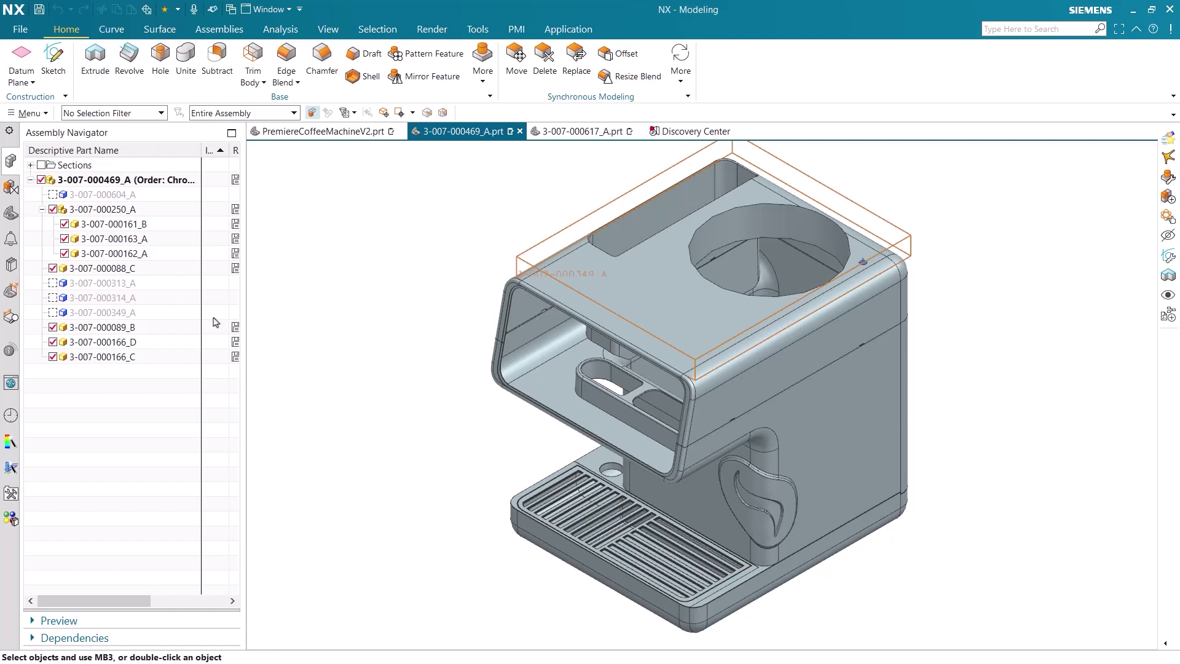
Launch the Create Part Table rule from the Reuse Library's MBD Logical Rules > Table folder.
click(11, 266)
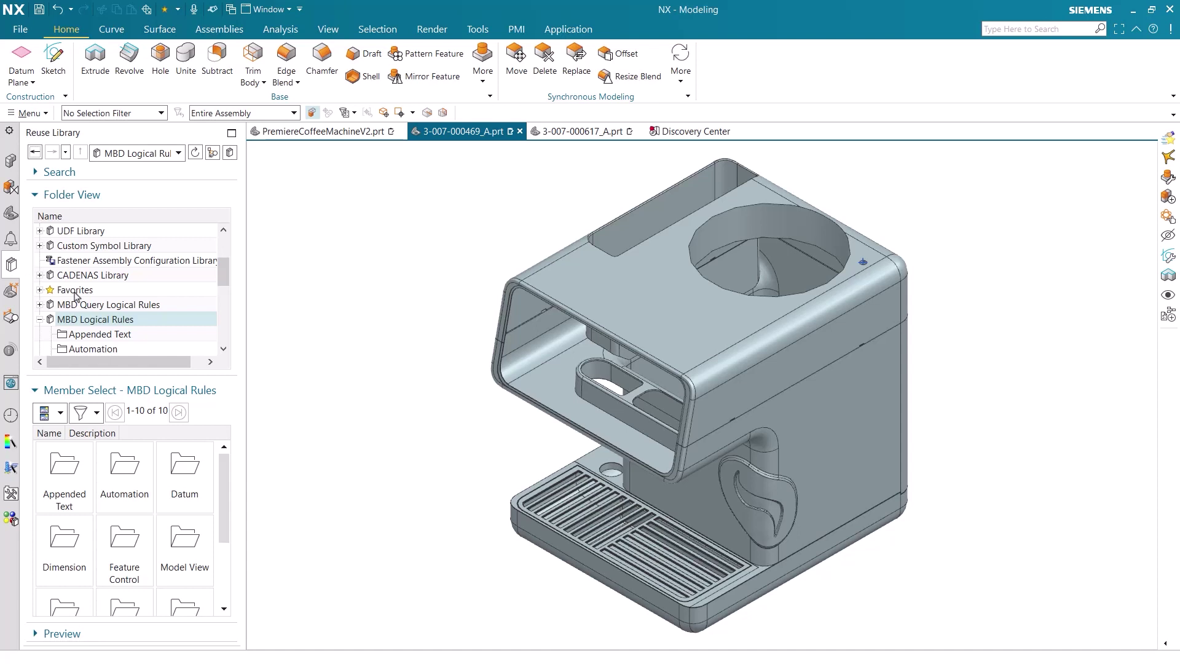
scroll(100, 320, down, 3)
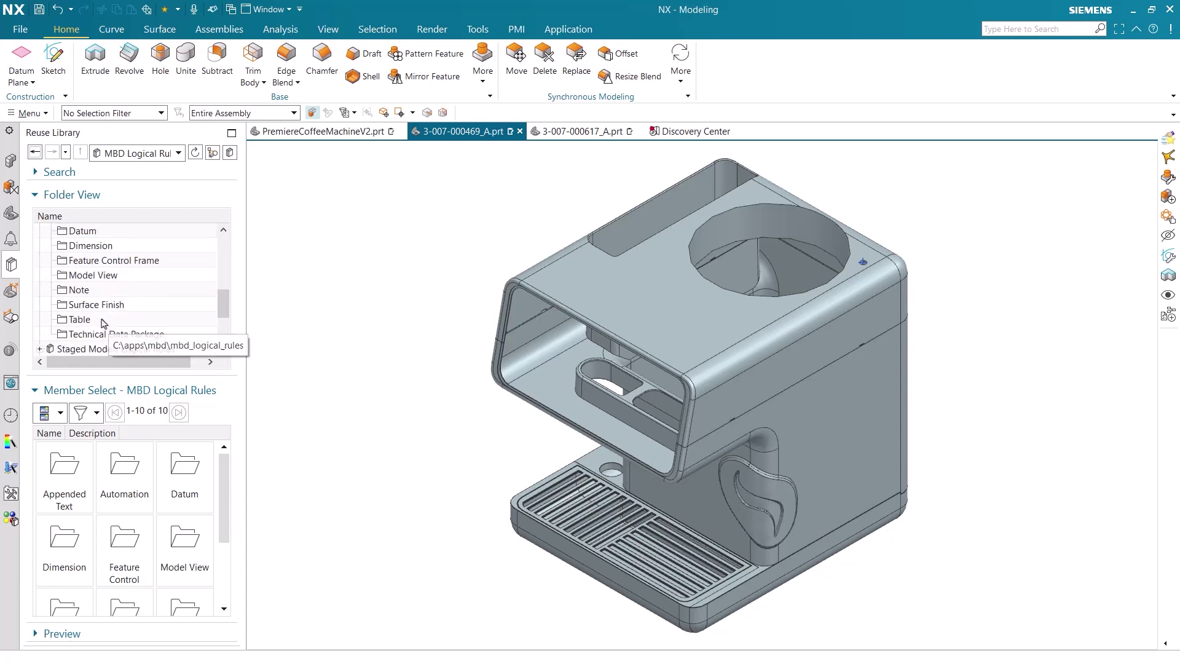
click(99, 320)
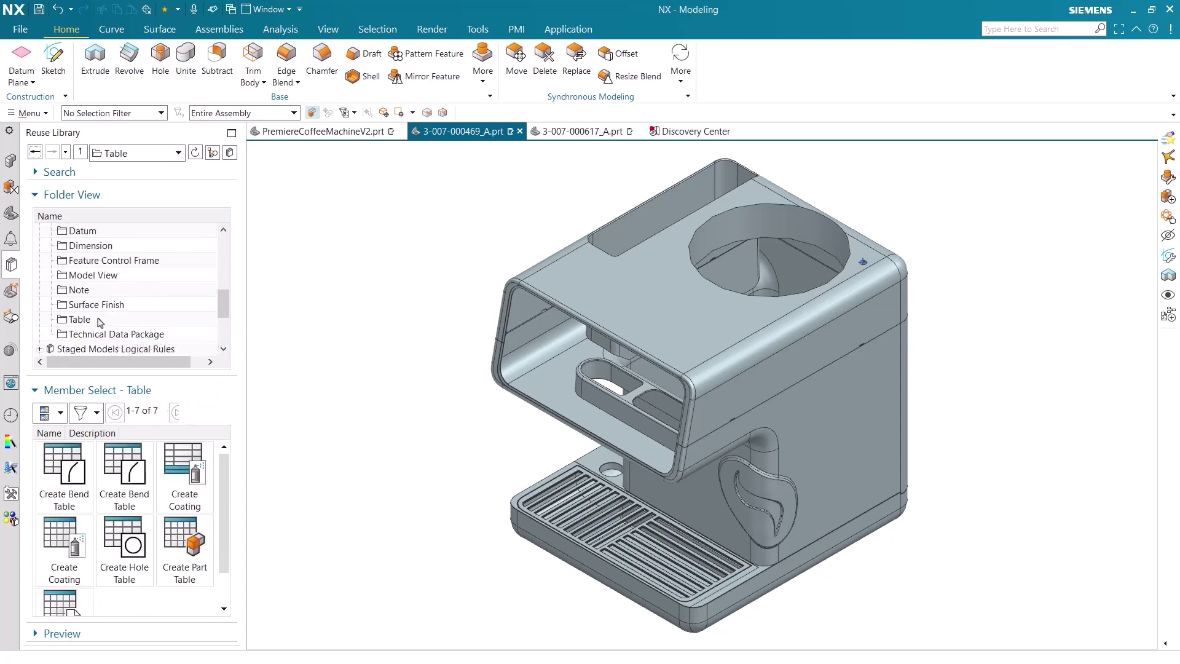
click(184, 541)
double_click(183, 541)
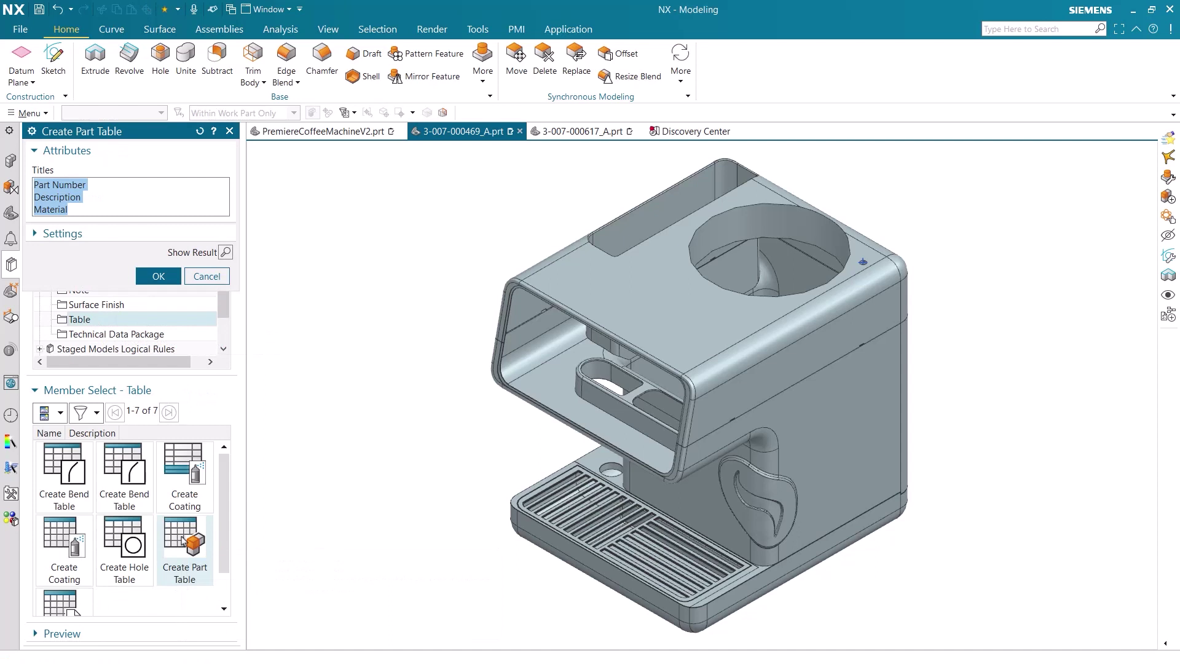
Generate the eight-row casing part table with labels and pan to see it whole.
click(158, 277)
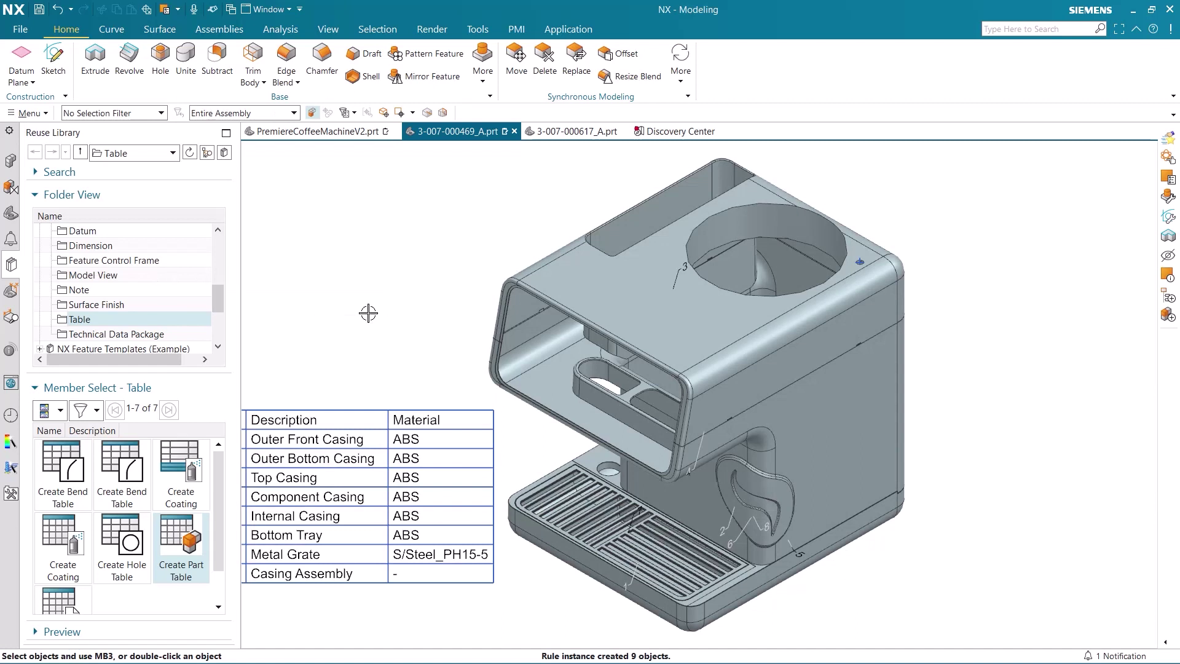
shift+middle_drag(442, 313, 644, 307)
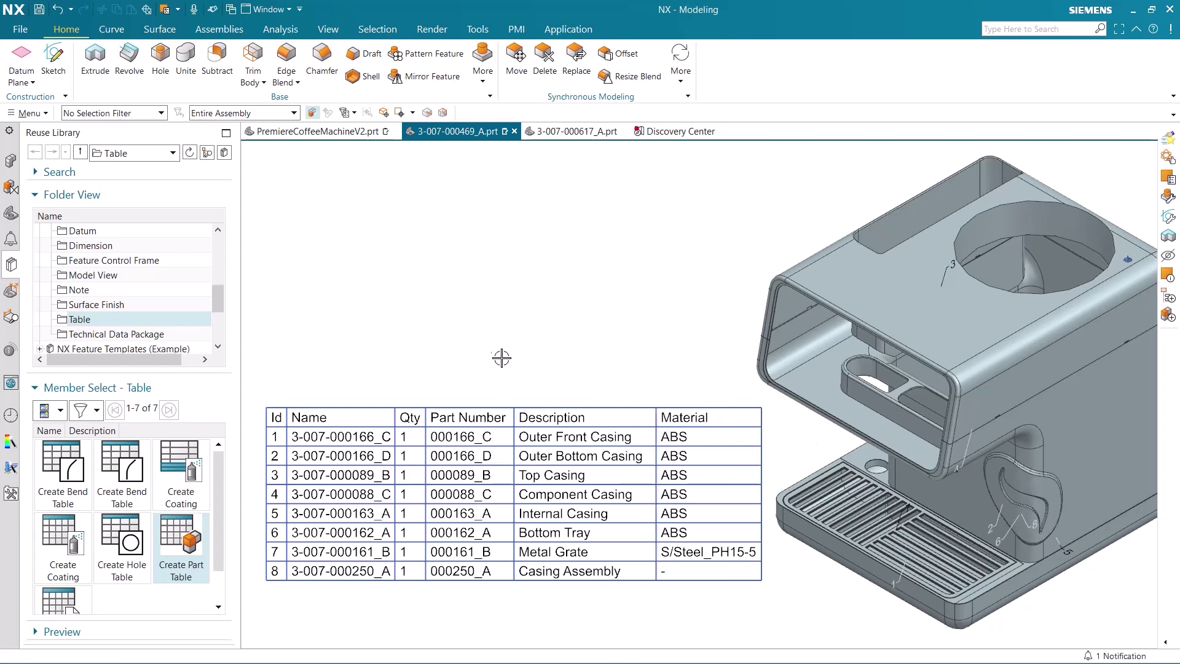
click(329, 29)
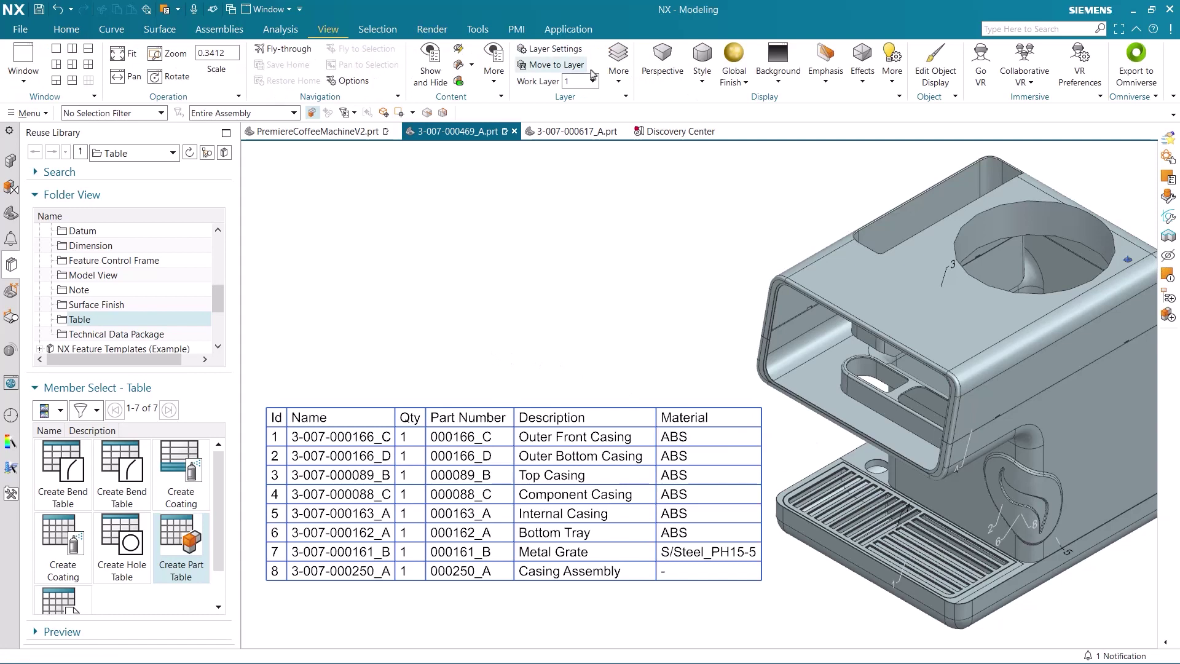
click(826, 67)
click(843, 120)
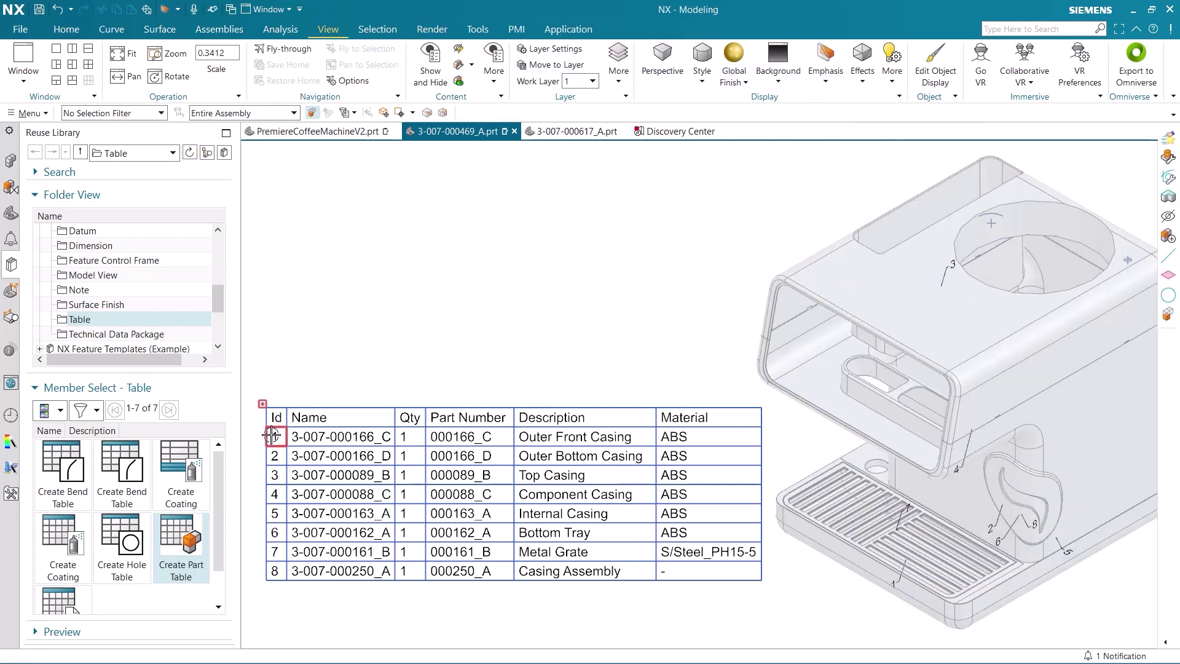
click(271, 436)
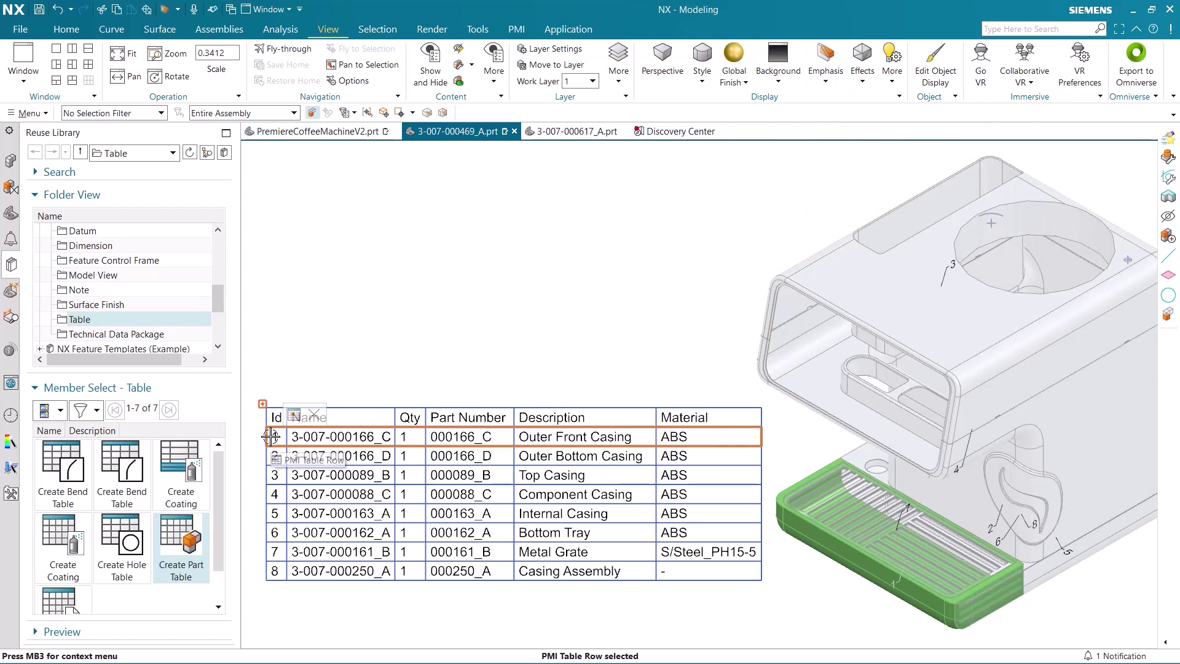
click(271, 455)
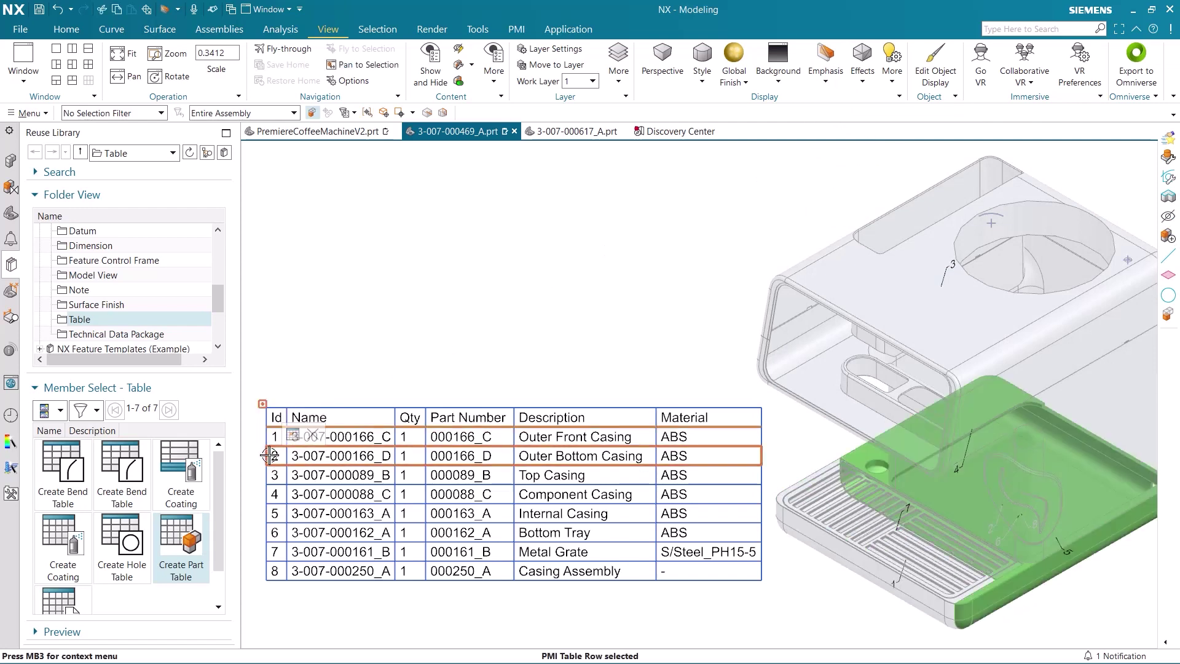
click(271, 474)
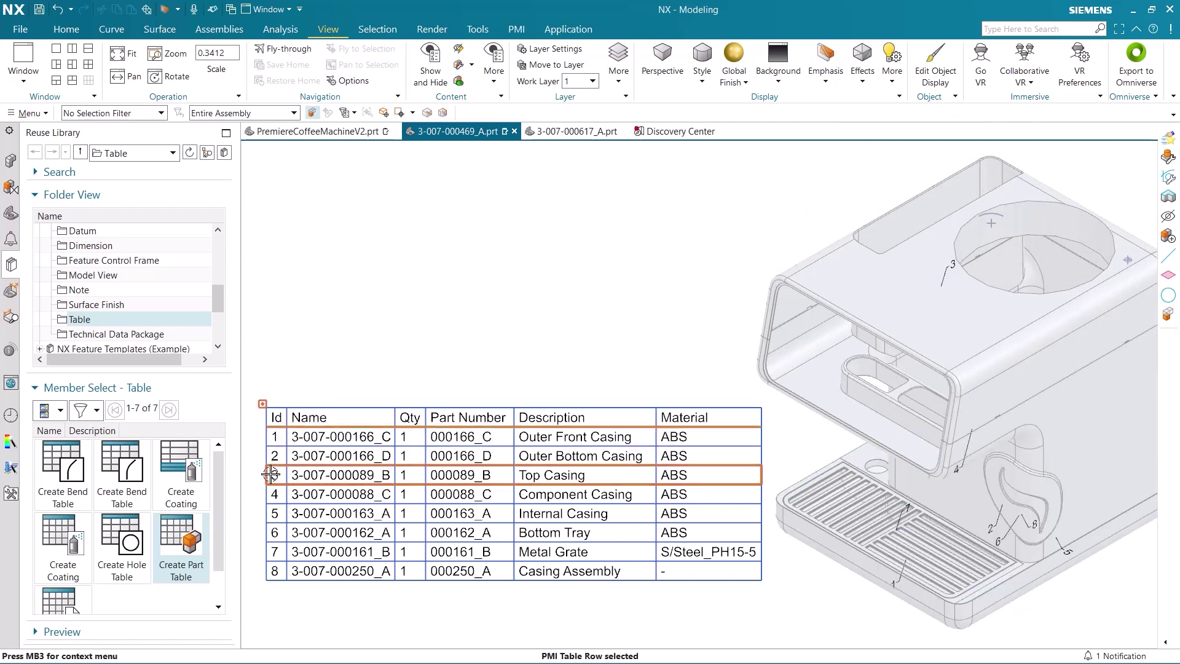
key(Escape)
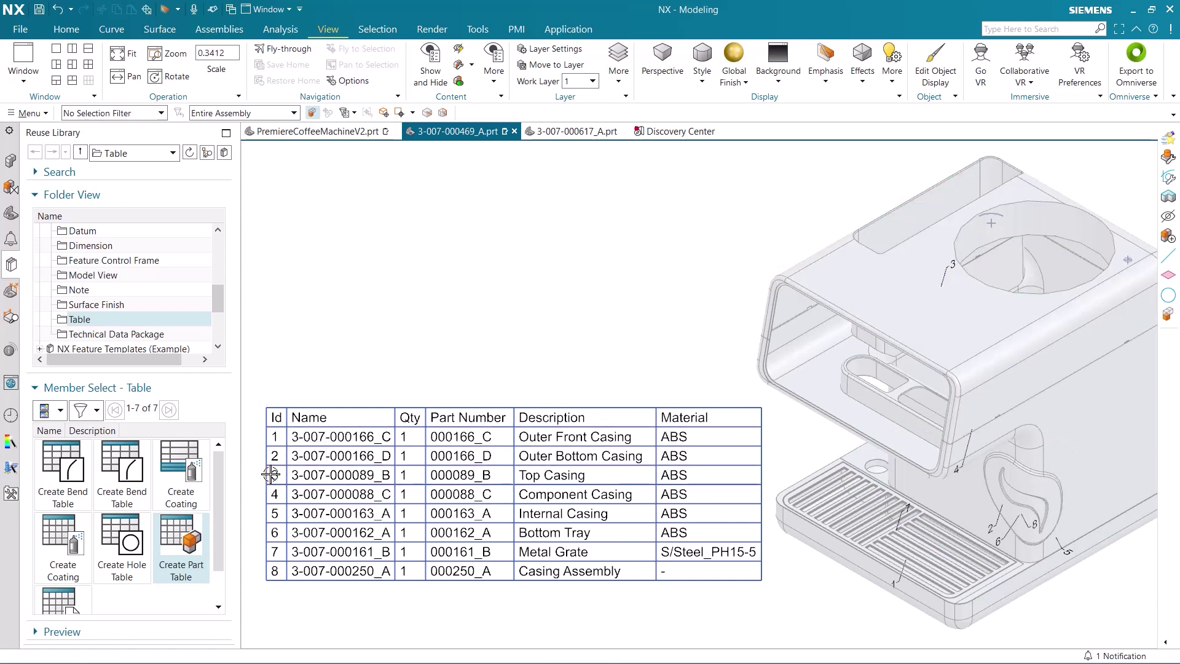
click(826, 79)
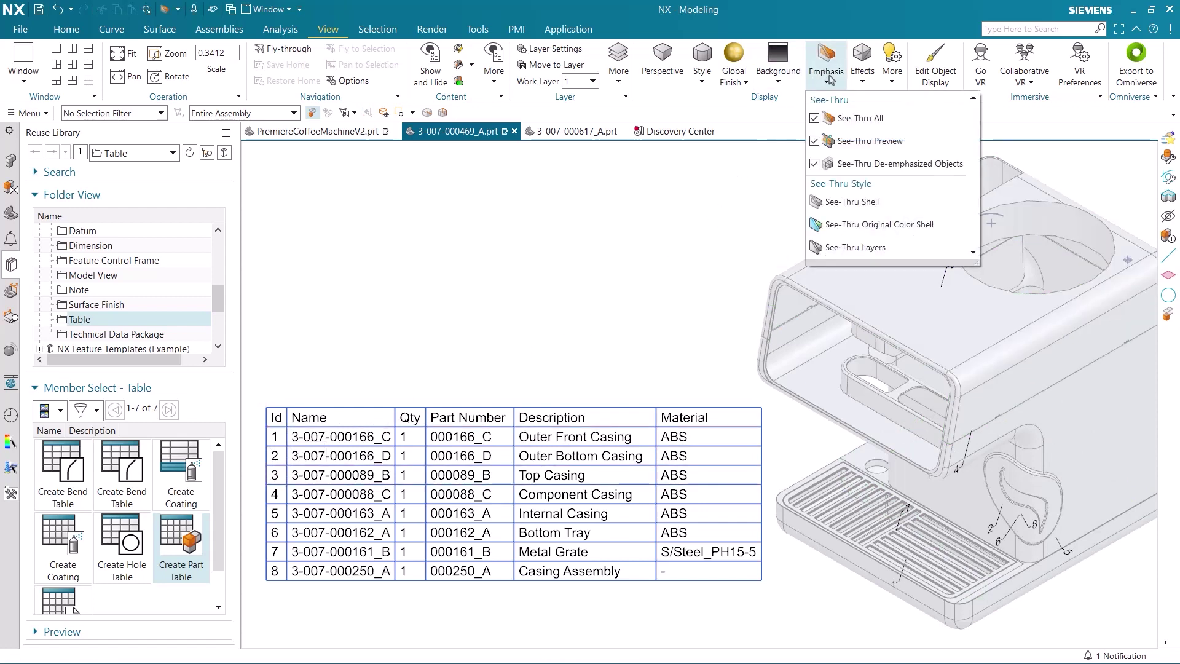
Turn off see-through display and bring the perforated plate back to a face-on view.
click(834, 119)
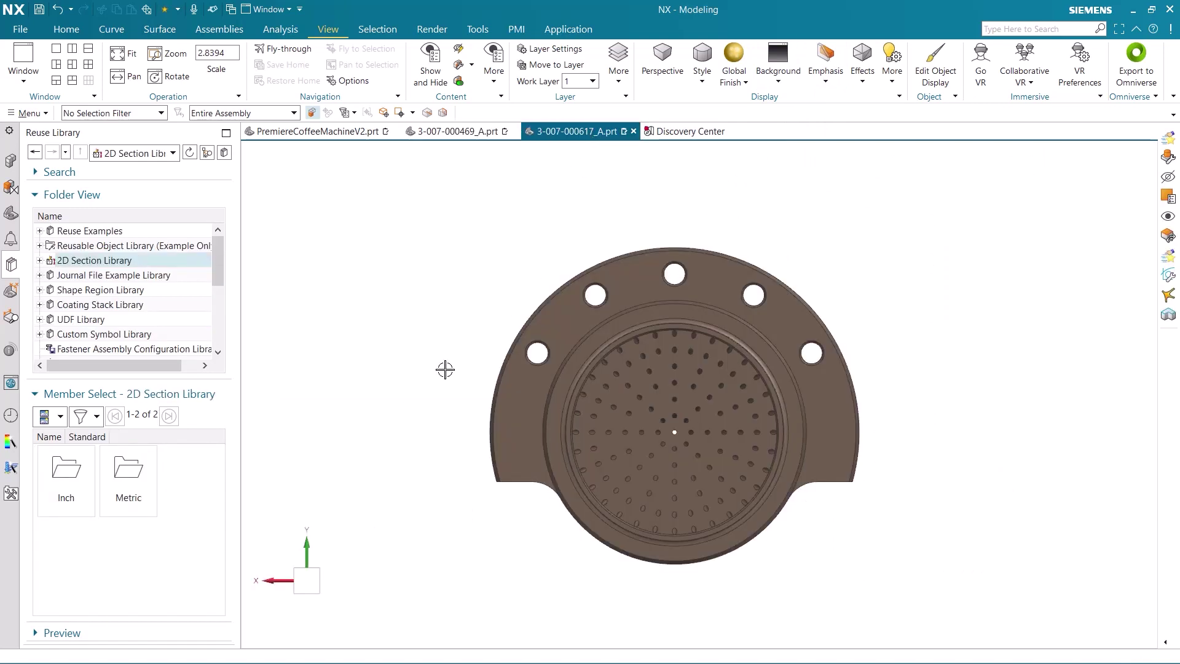
middle_drag(442, 369, 785, 398)
shift+middle_drag(472, 374, 504, 387)
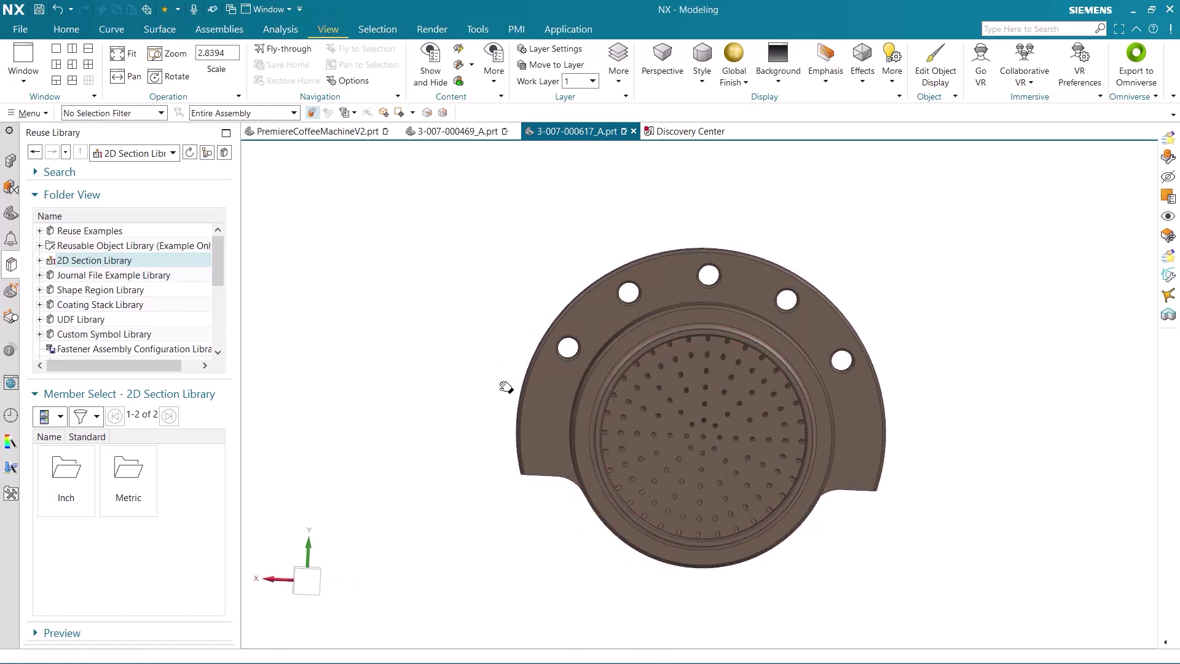
click(310, 562)
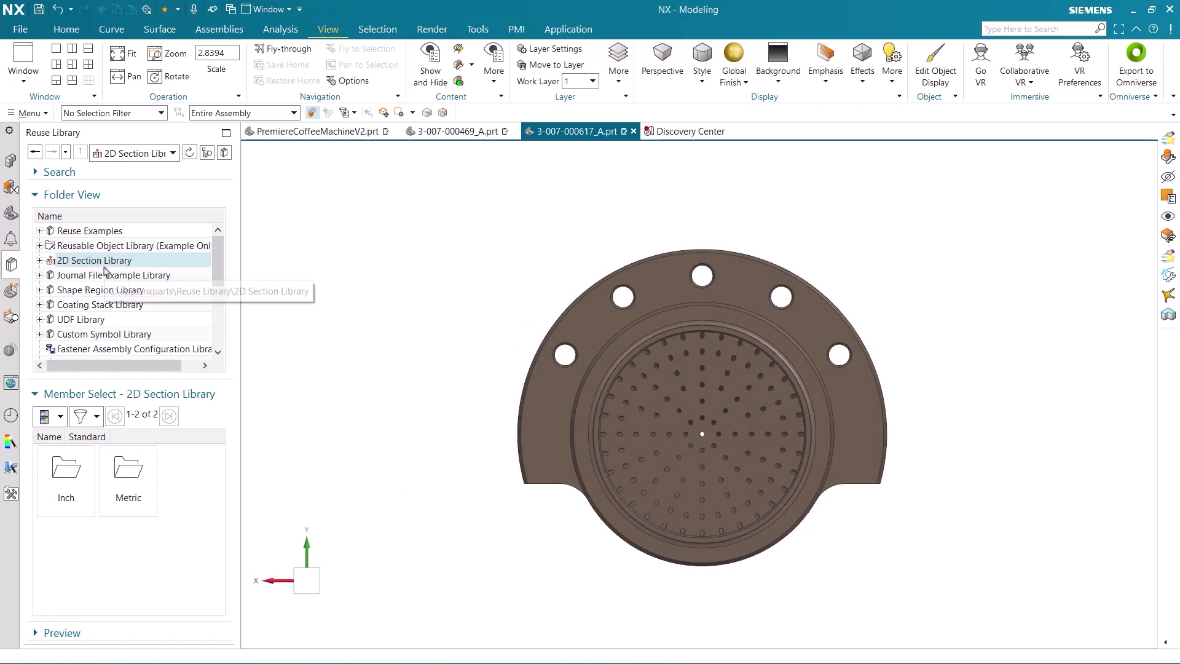
Expand MBD Logical Rules and list its Dimension rules down to Create Size on Holes.
scroll(105, 280, down, 2)
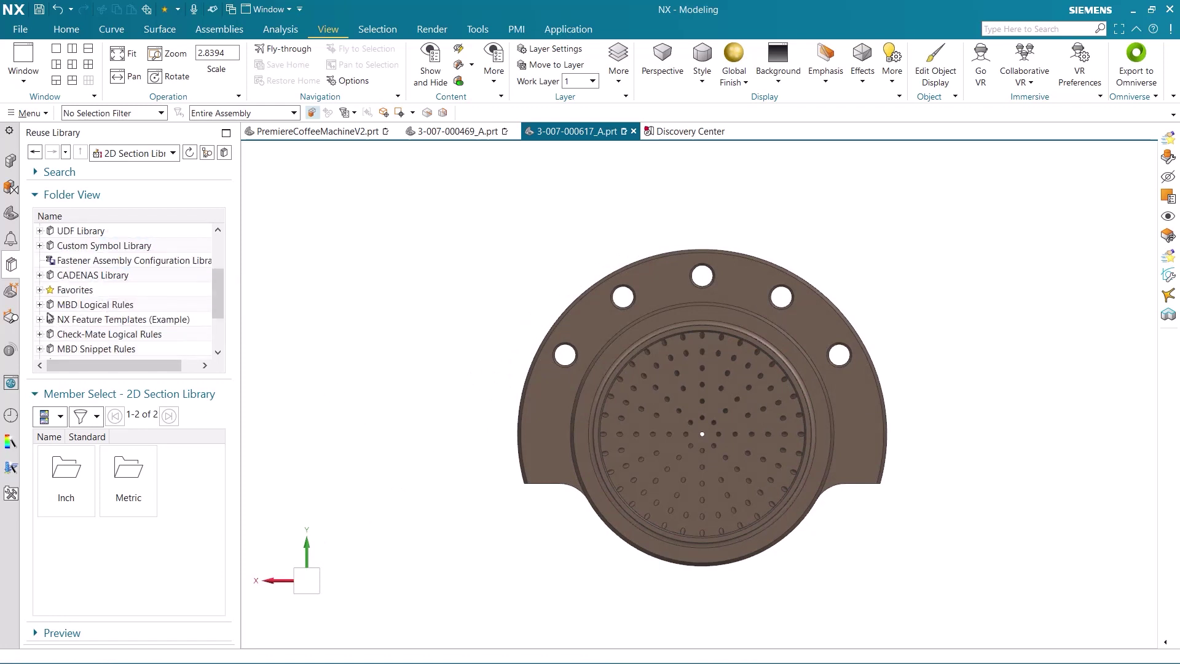
click(40, 305)
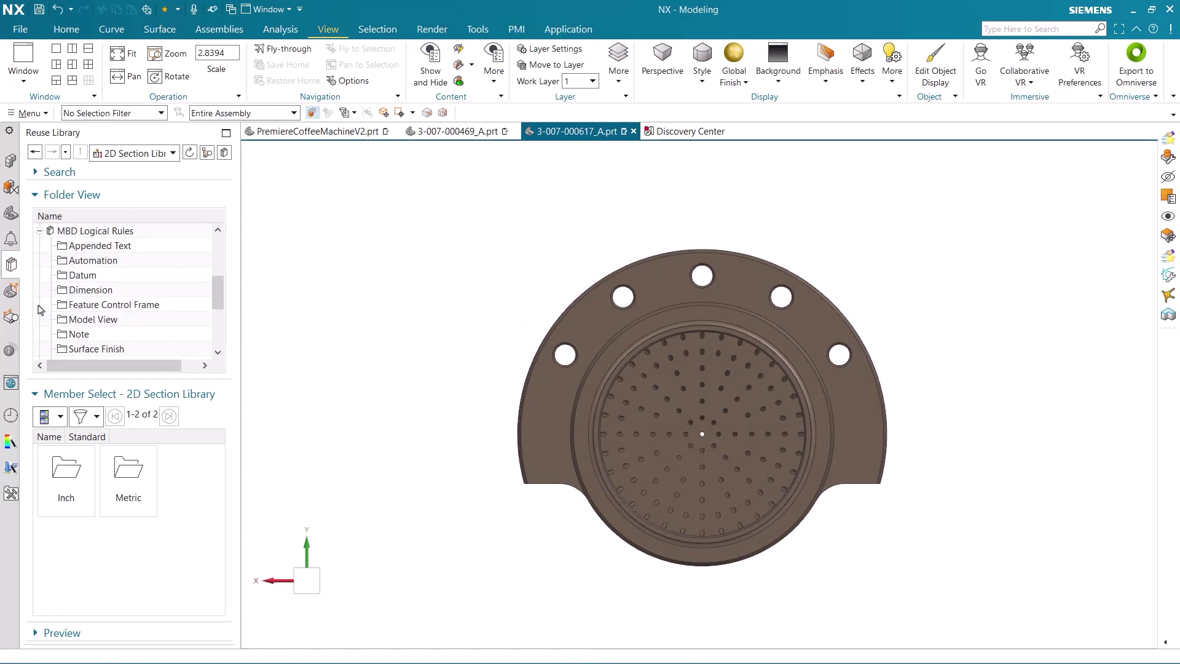
scroll(89, 293, down, 1)
scroll(89, 294, down, 2)
scroll(89, 294, up, 3)
click(89, 292)
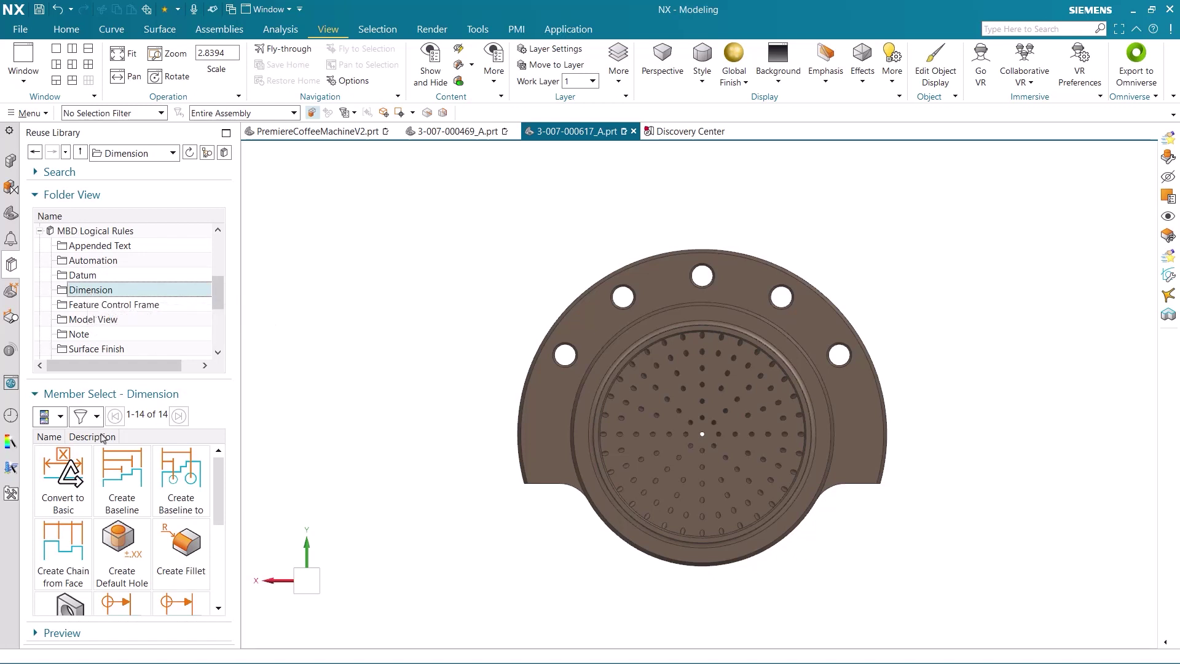
scroll(102, 503, down, 2)
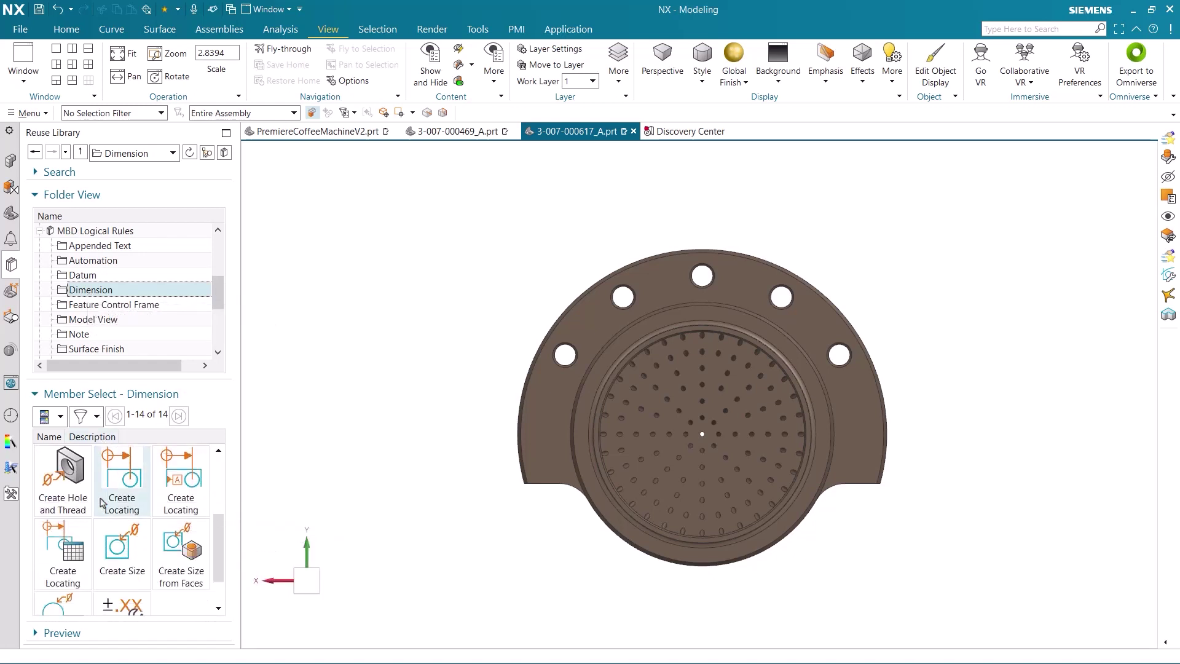
scroll(103, 510, down, 2)
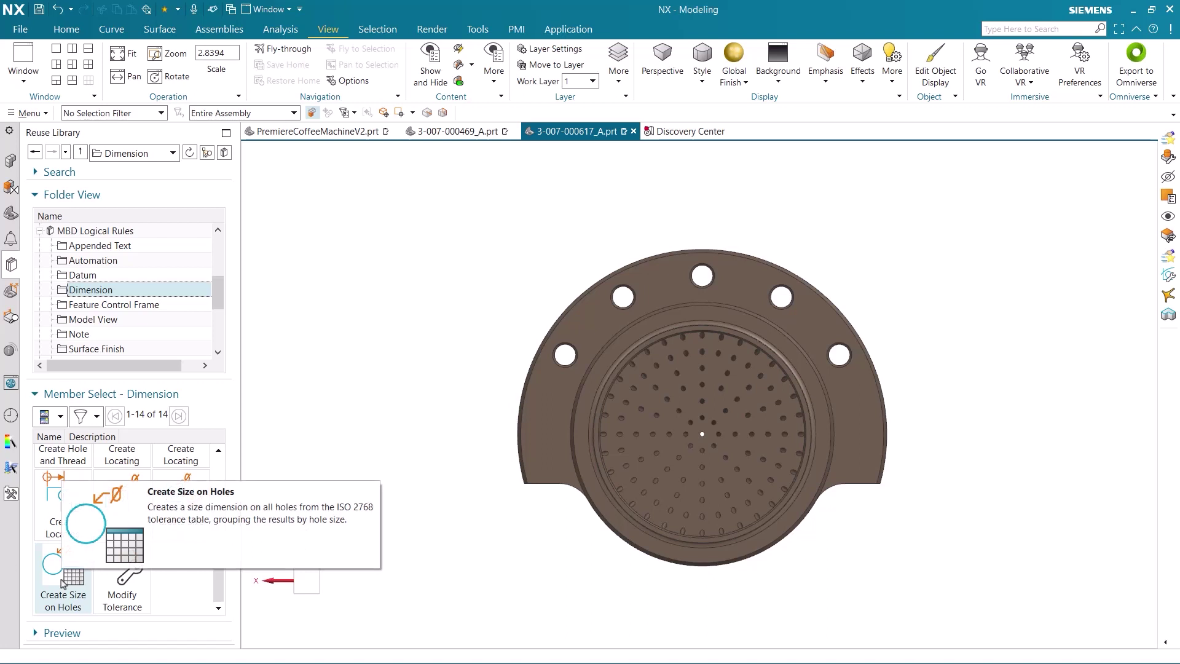
Run Create Size on Holes with H7 tolerances and move the Ø10 dimension clear of the plate.
double_click(74, 593)
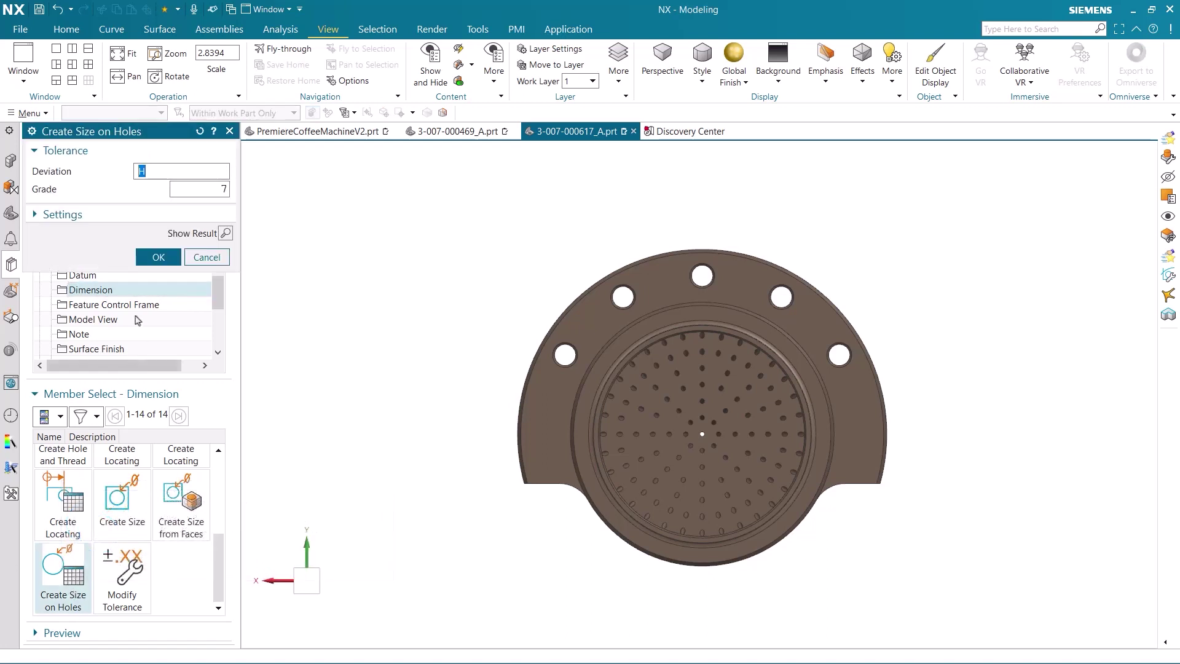
click(157, 258)
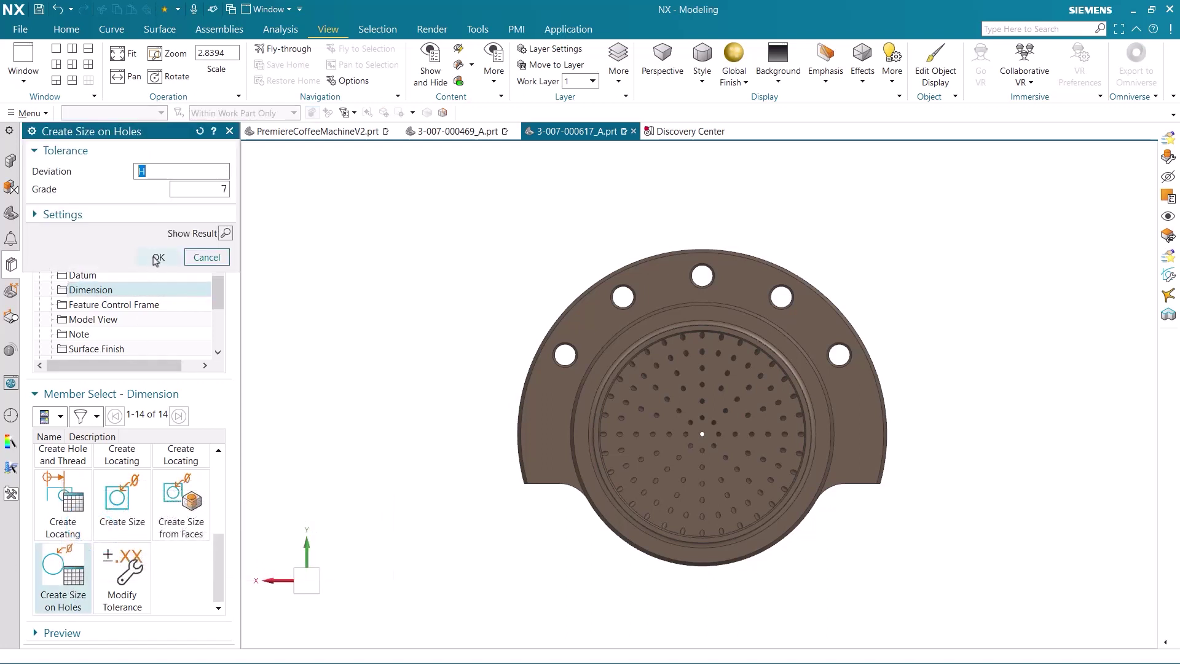
click(157, 258)
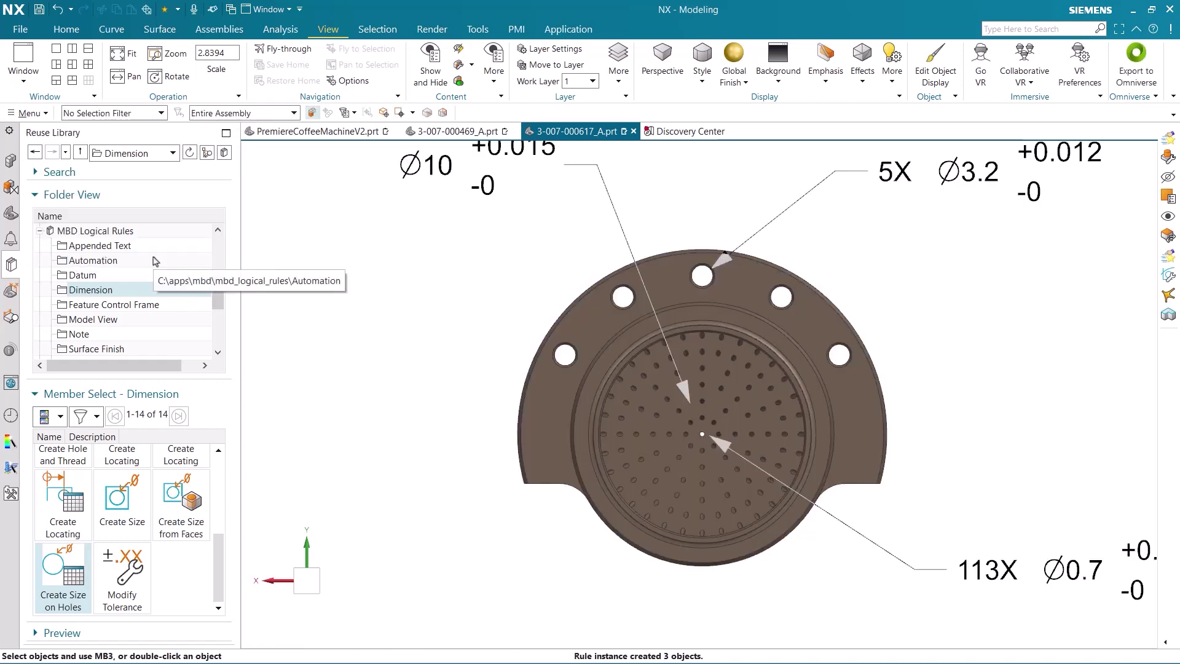
drag(431, 167, 451, 154)
Turn the plate to a front view and check which holes the 113X Ø0.7 dimension covers.
scroll(937, 307, down, 2)
shift+middle_drag(935, 319, 898, 366)
key(F8)
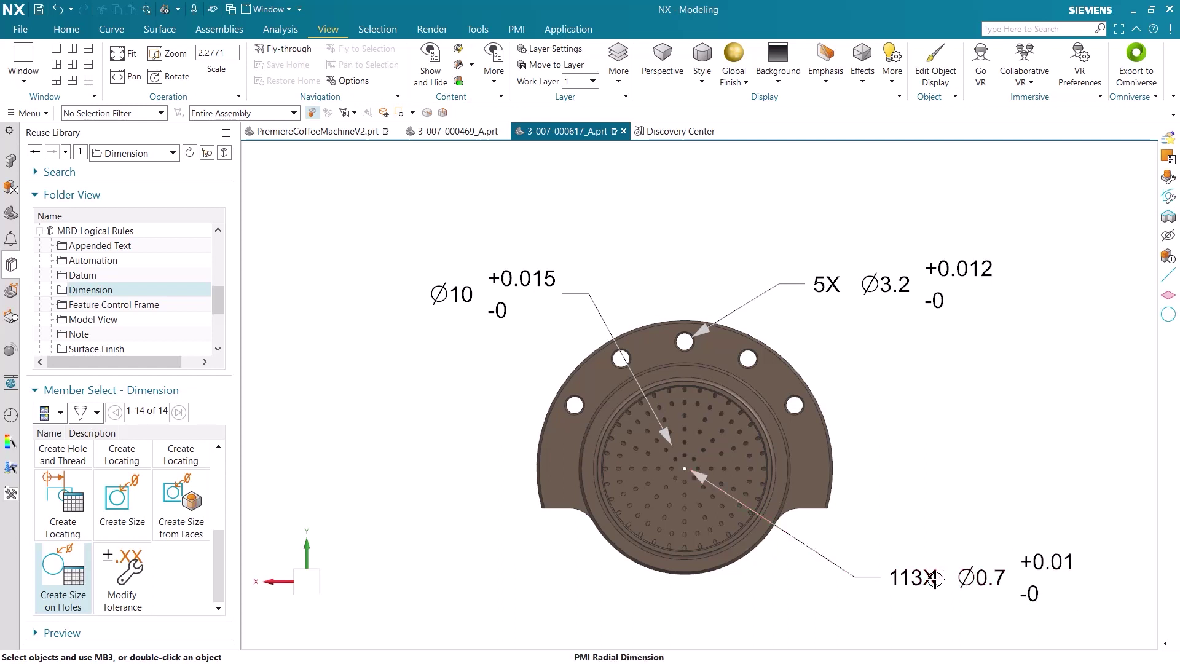
click(935, 579)
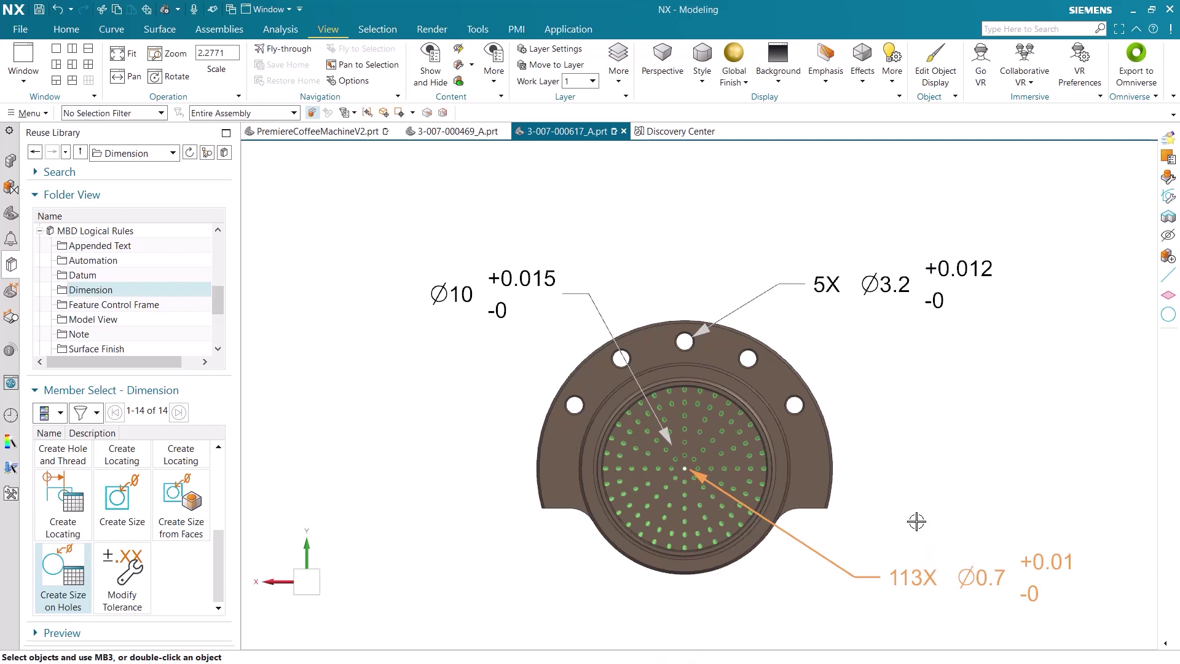
click(893, 519)
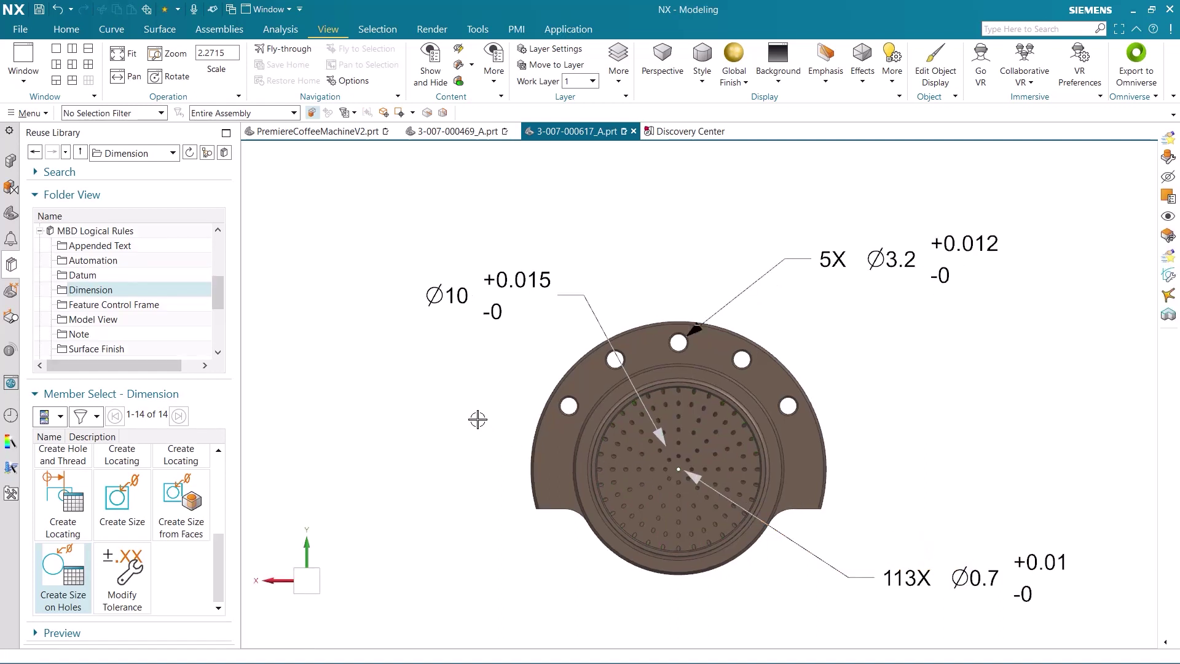
Delete one Ø3.2 rim hole face with Delete Face, then view the plate from the front.
click(67, 29)
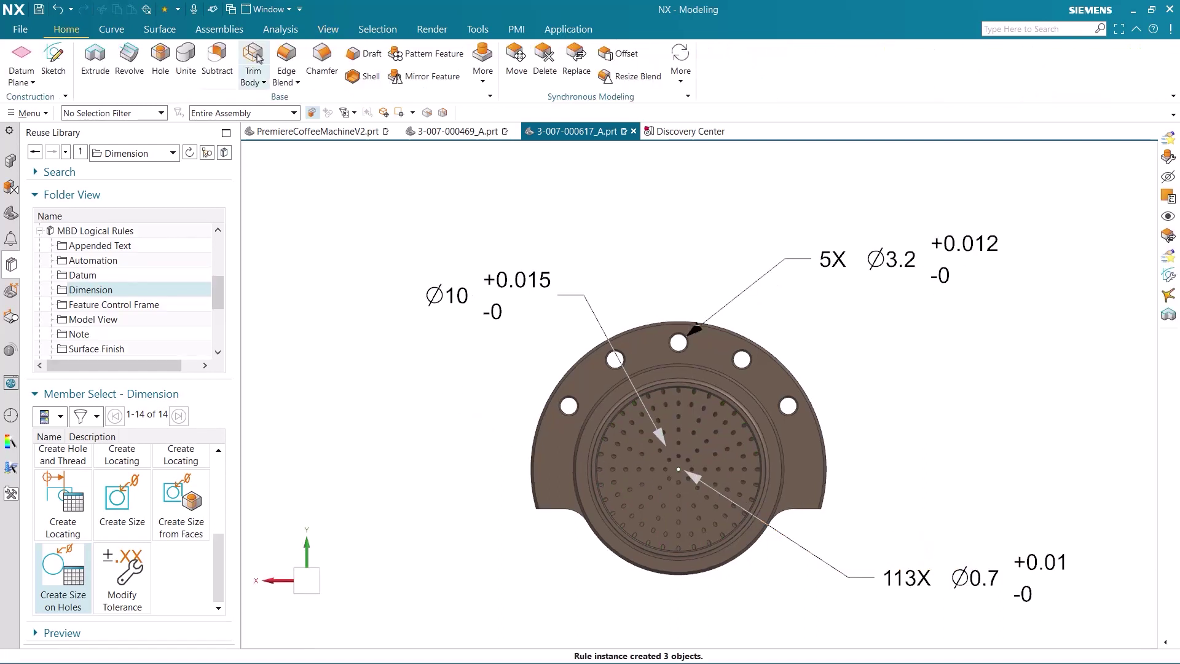
click(544, 73)
scroll(488, 406, up, 2)
middle_drag(487, 406, 584, 410)
click(602, 416)
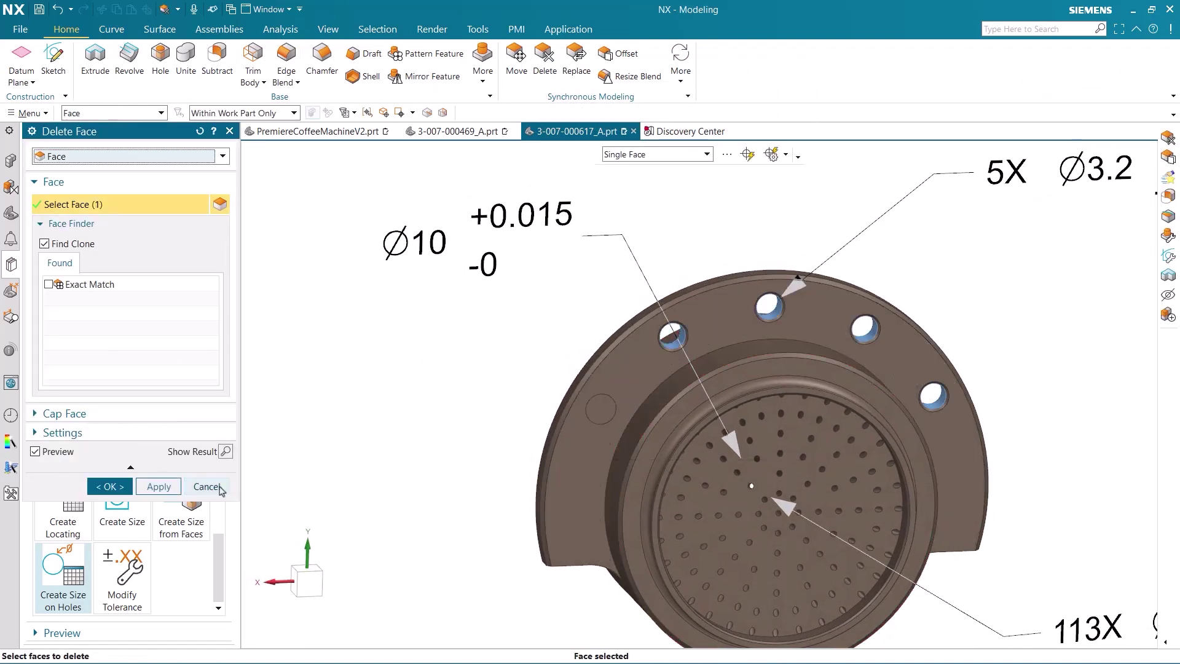
click(123, 487)
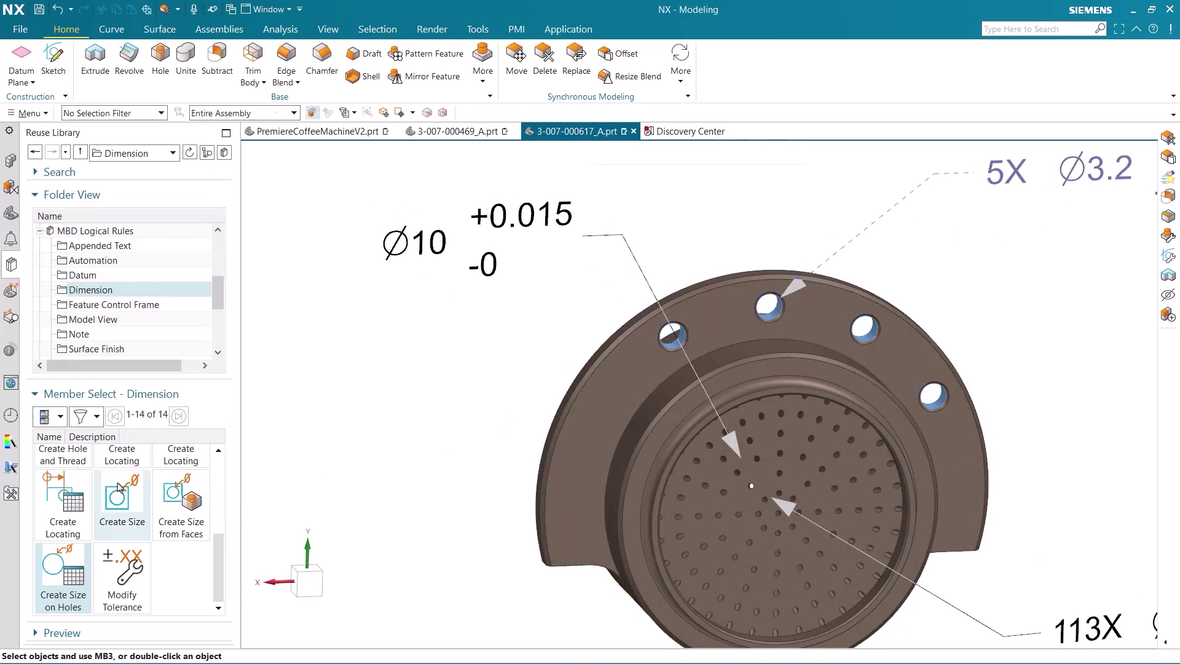
scroll(516, 374, down, 3)
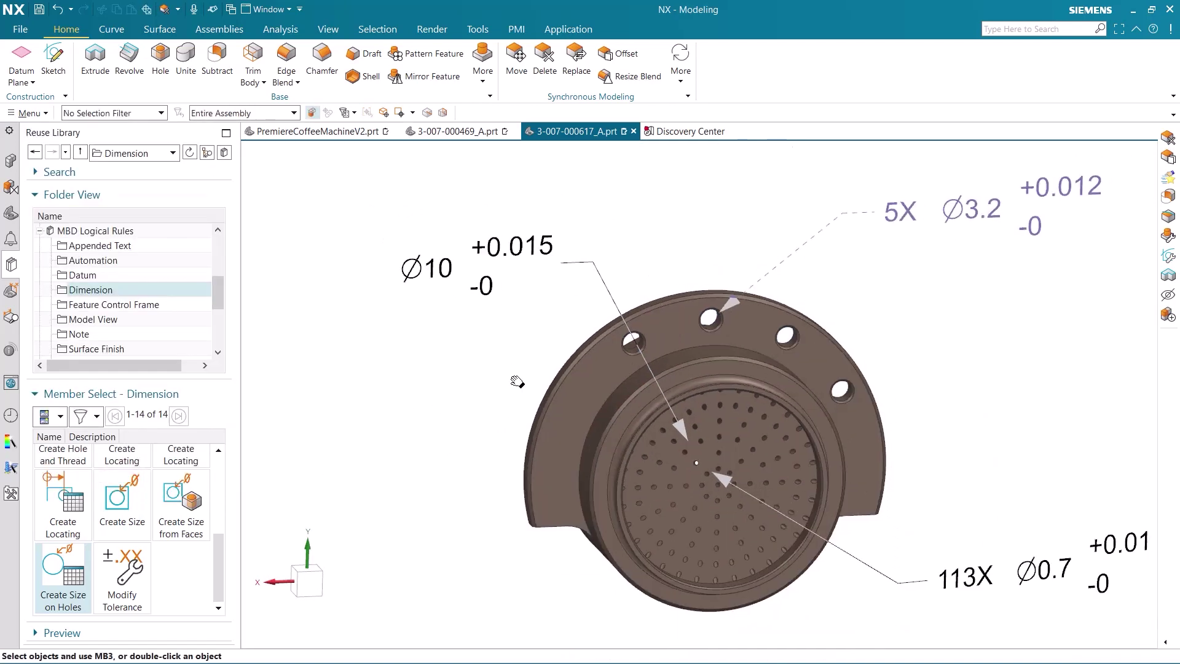
click(307, 577)
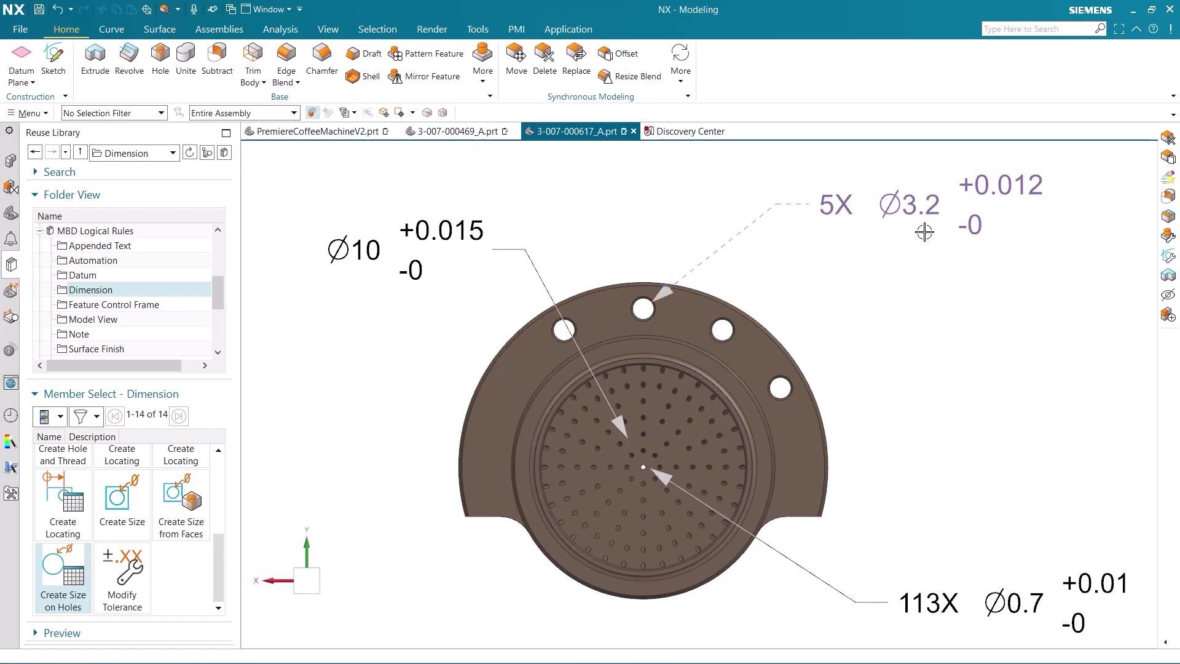
Update the Create Size on Holes rule in the MBD Navigator so it shows 4X Ø3.2.
click(7, 298)
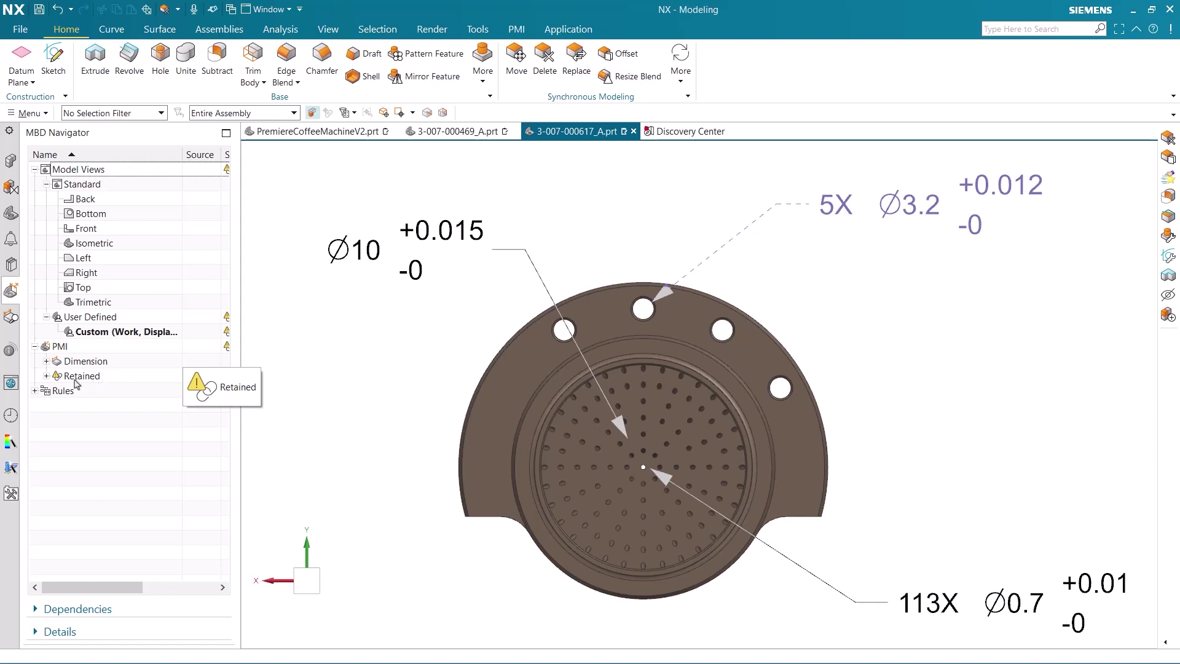
click(35, 391)
right_click(101, 410)
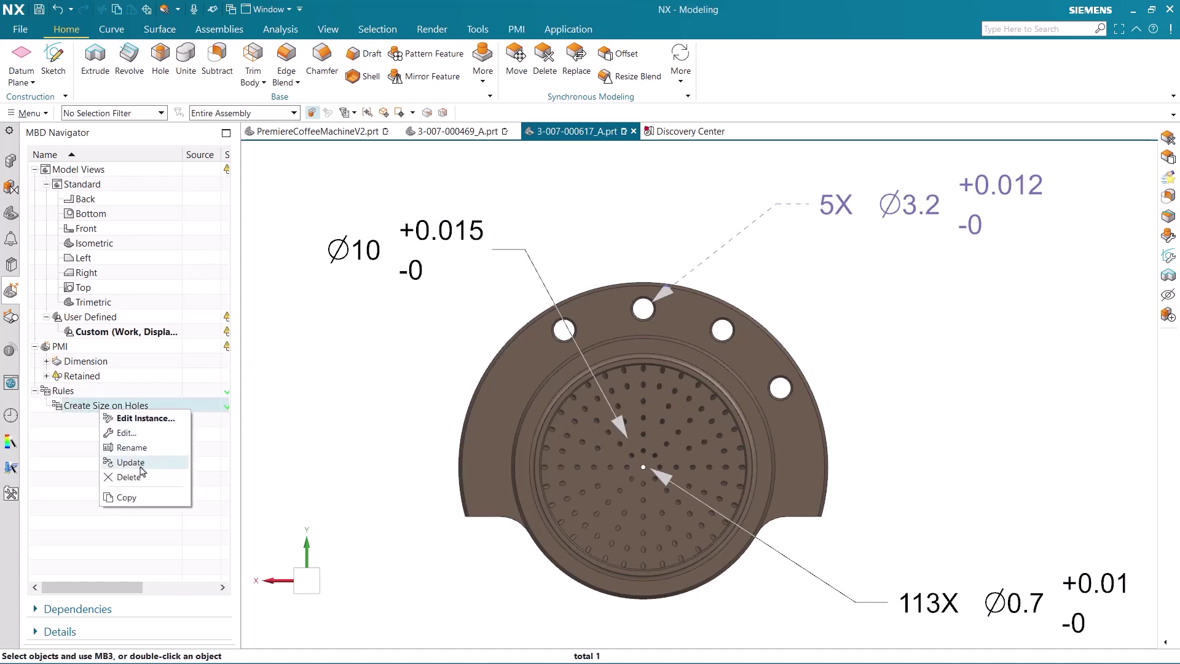
click(142, 466)
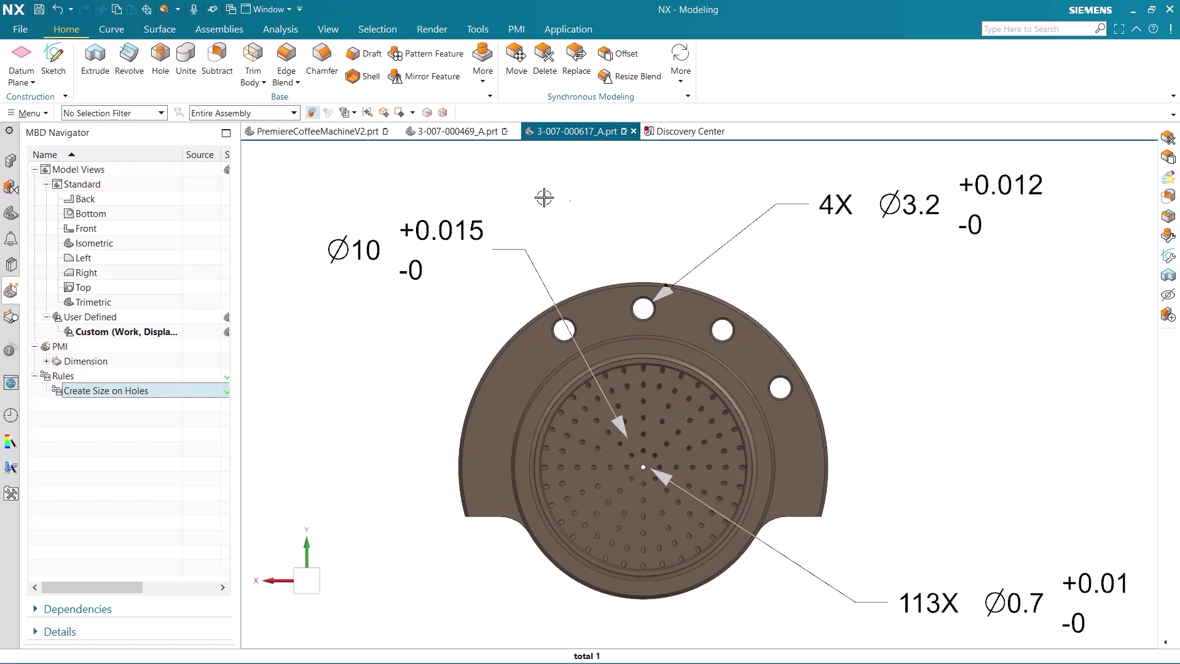
Switch back to the PremiereCoffeeMachineV2.prt assembly tab.
click(289, 133)
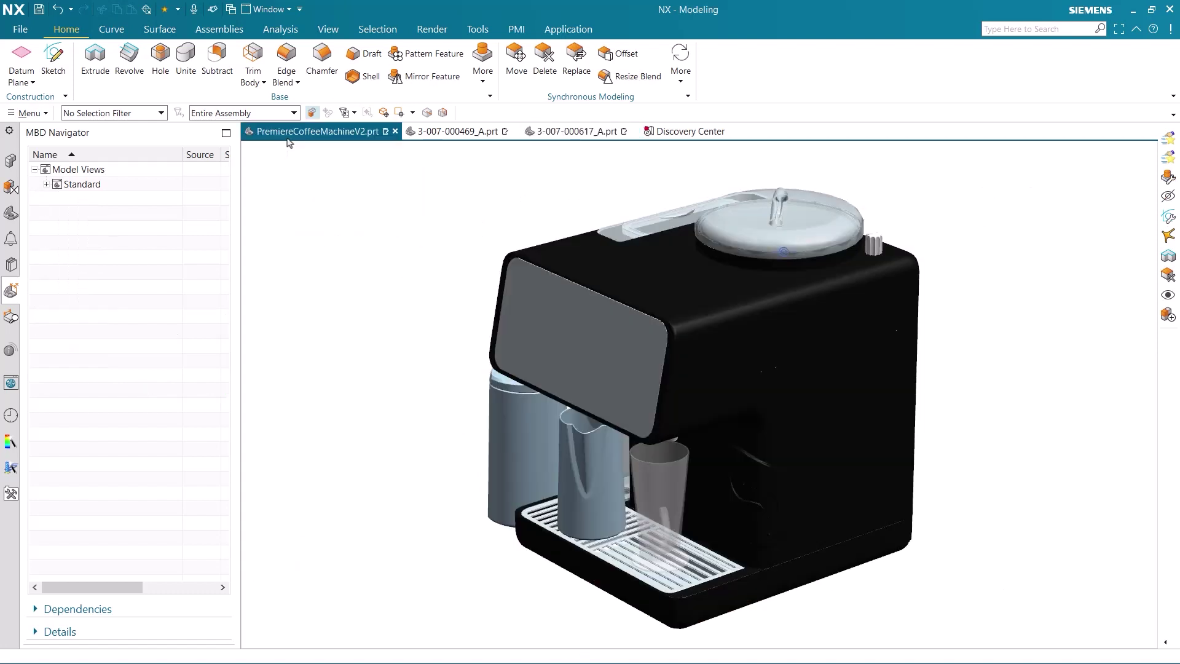